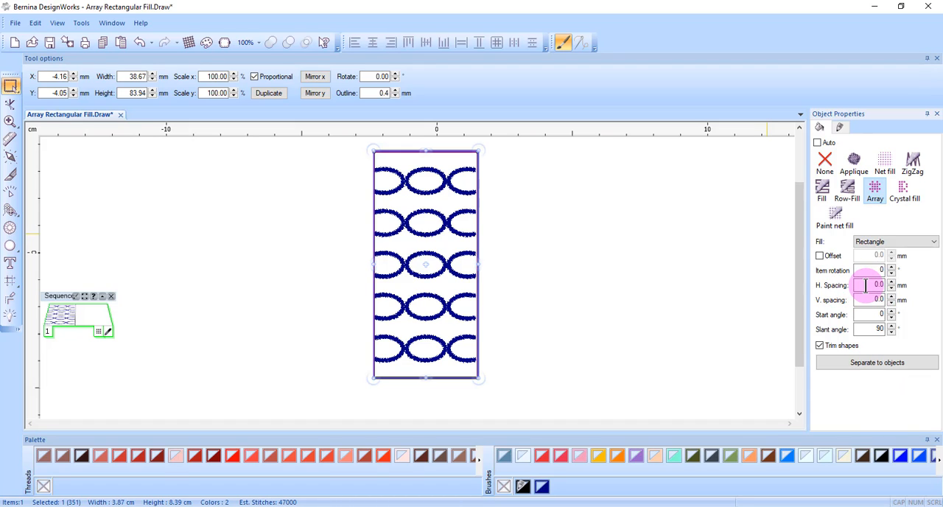
Set both the horizontal and vertical spacing of the rectangle's array fill to 2 mm
double_click(866, 285)
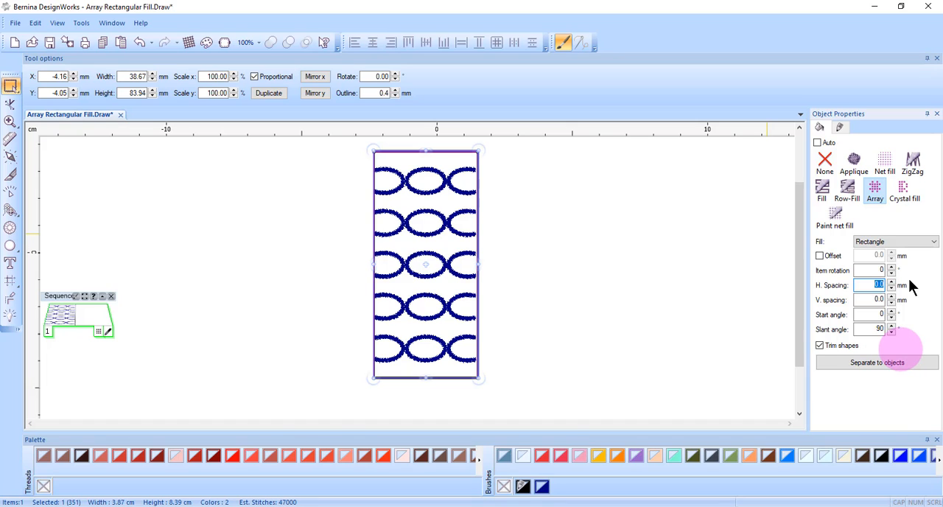
type("2")
key("Return")
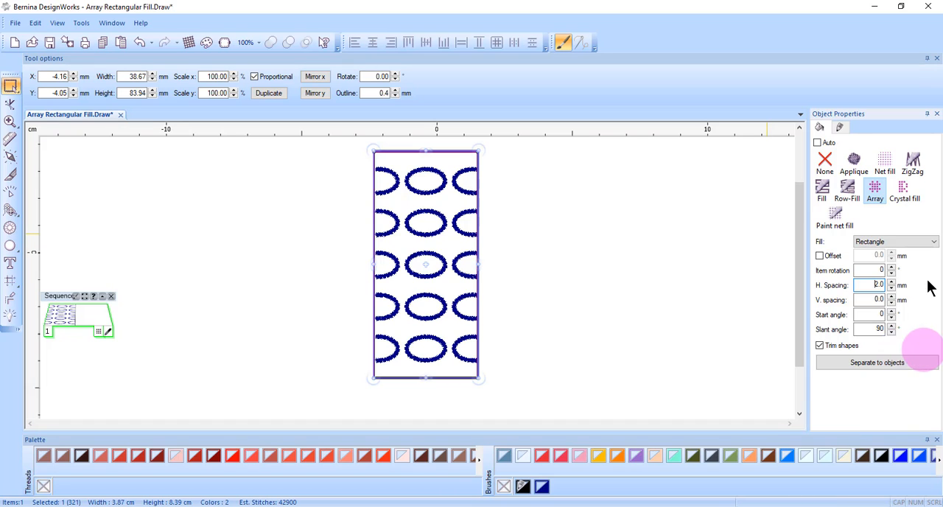
double_click(877, 299)
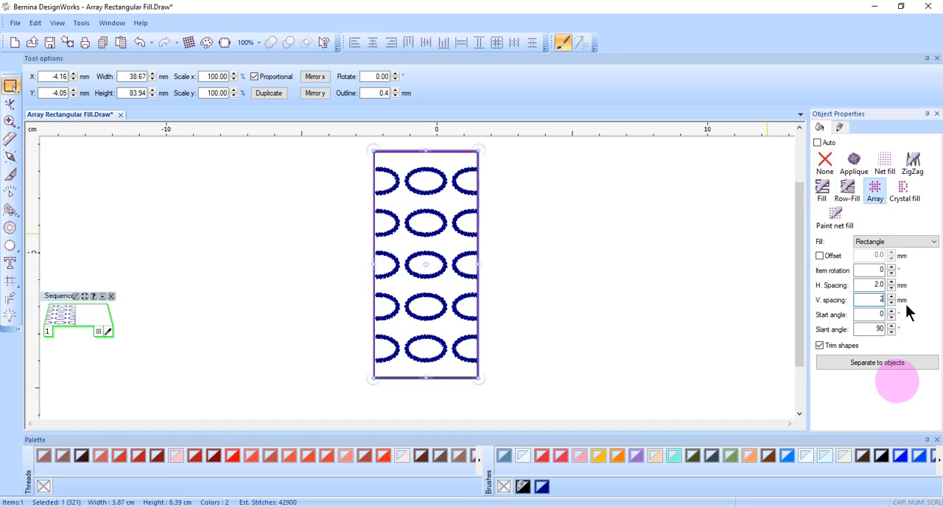
key("Return")
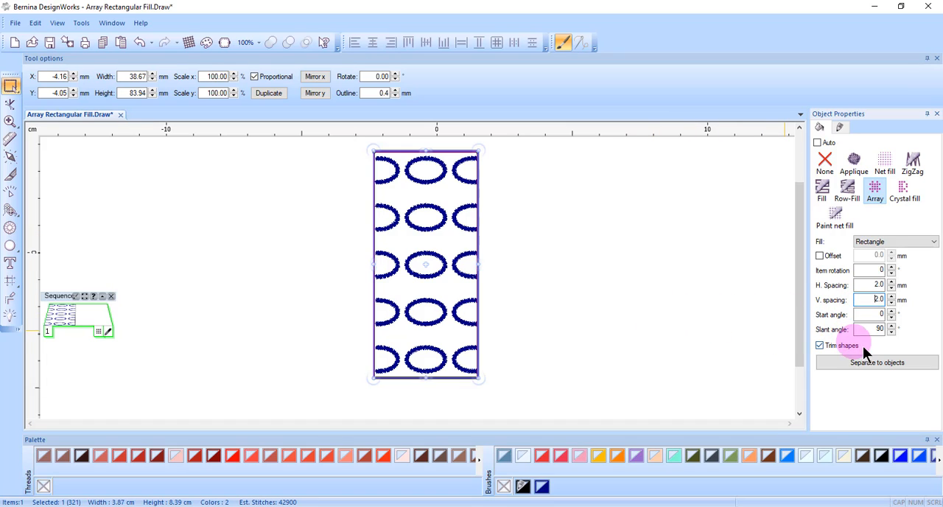
Increase the array fill's start angle to 15° so the rows of ovals tilt
key("Tab")
left_click(891, 311)
left_click(891, 311)
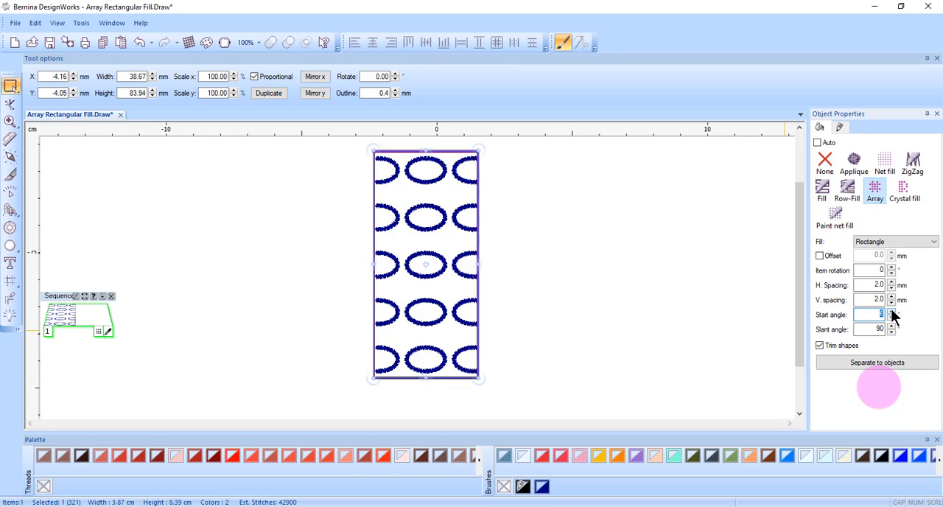
left_click(891, 311)
left_click(891, 311)
left_click(891, 311)
left_click(891, 311)
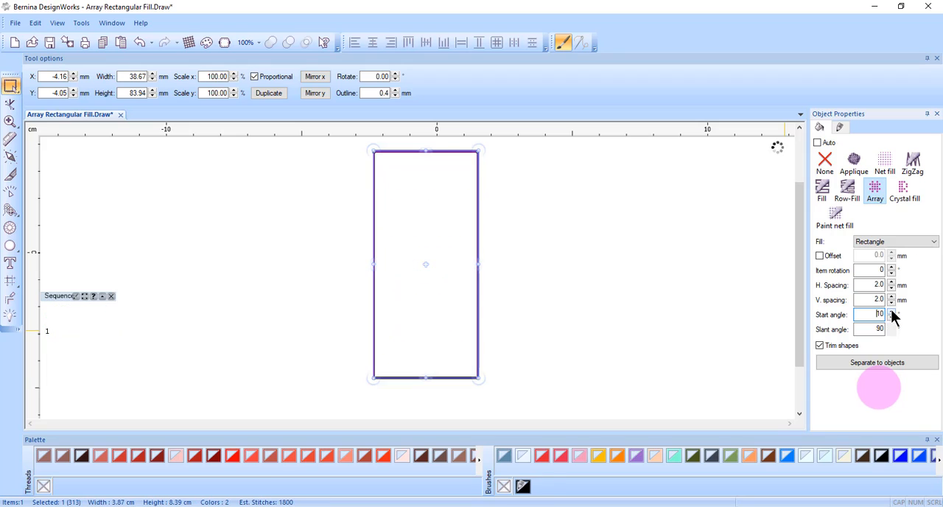
left_click(891, 311)
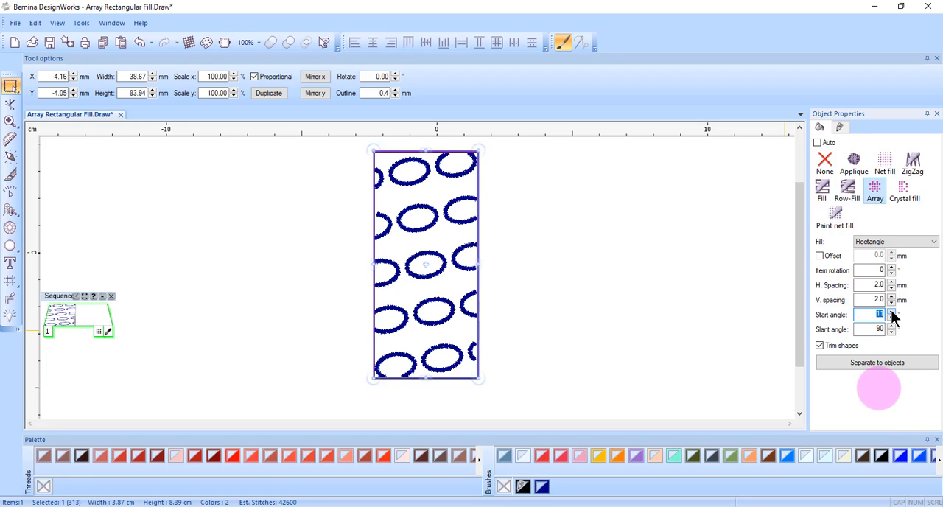
left_click(892, 311)
left_click(892, 311)
left_click(891, 311)
left_click(892, 311)
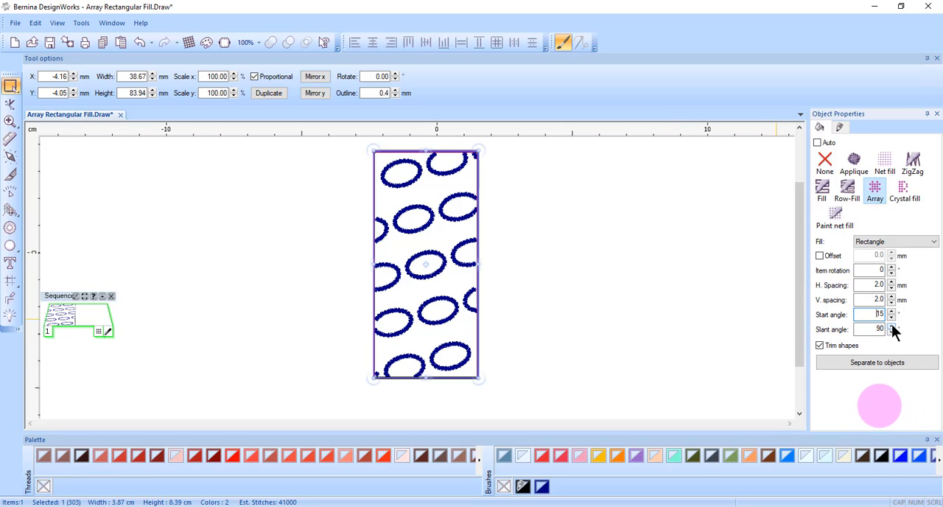
Increase the array fill's slant angle to 150°
left_click(892, 329)
left_click(892, 325)
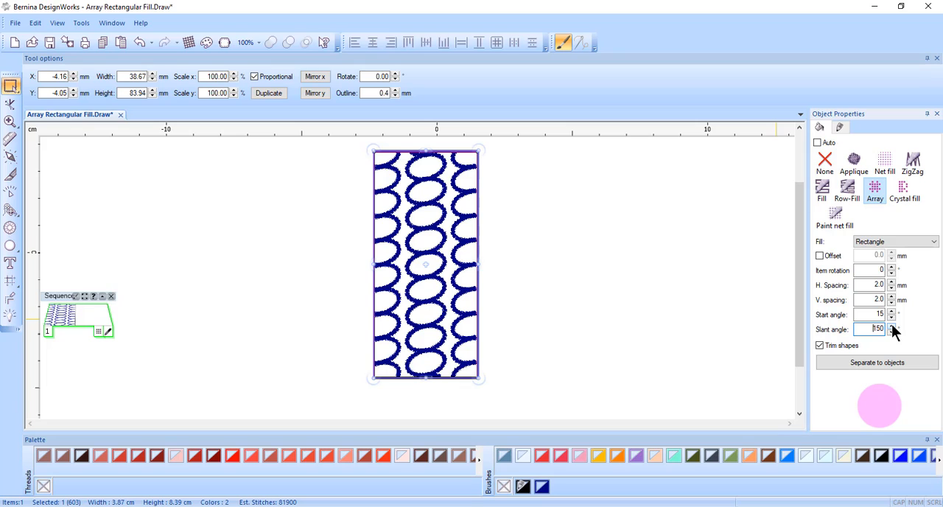
left_click(627, 242)
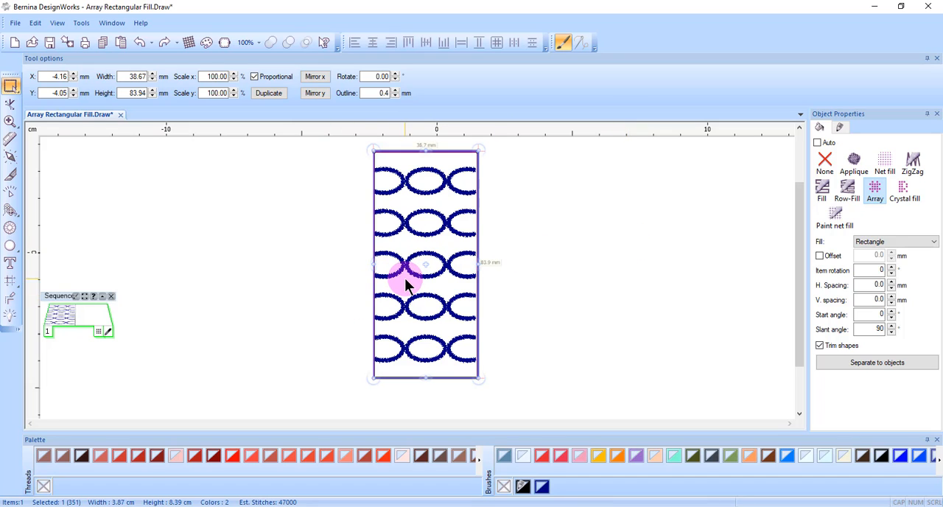
Switch node editing from the outline to the fill's handles and move the vertical handle for 1.4 mm vertical spacing
left_click(11, 105)
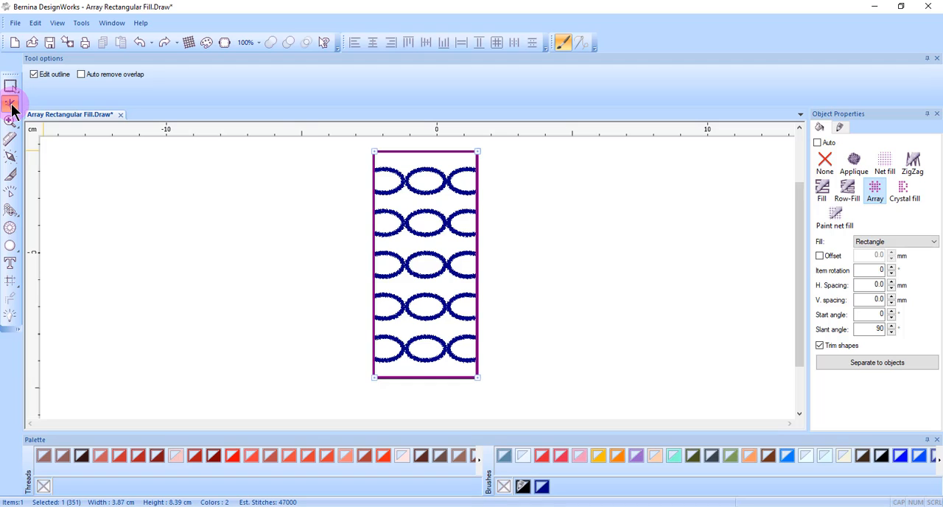
left_click(61, 80)
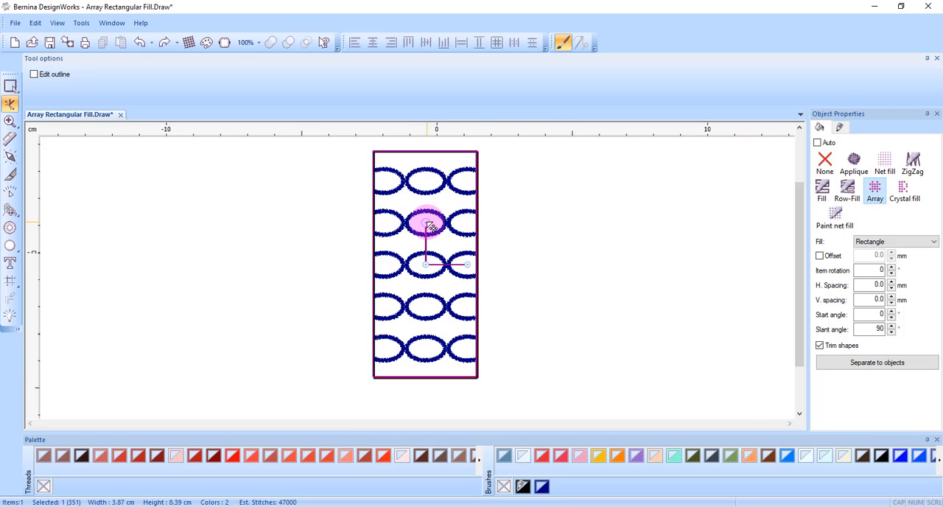
left_click_drag(429, 224, 389, 200)
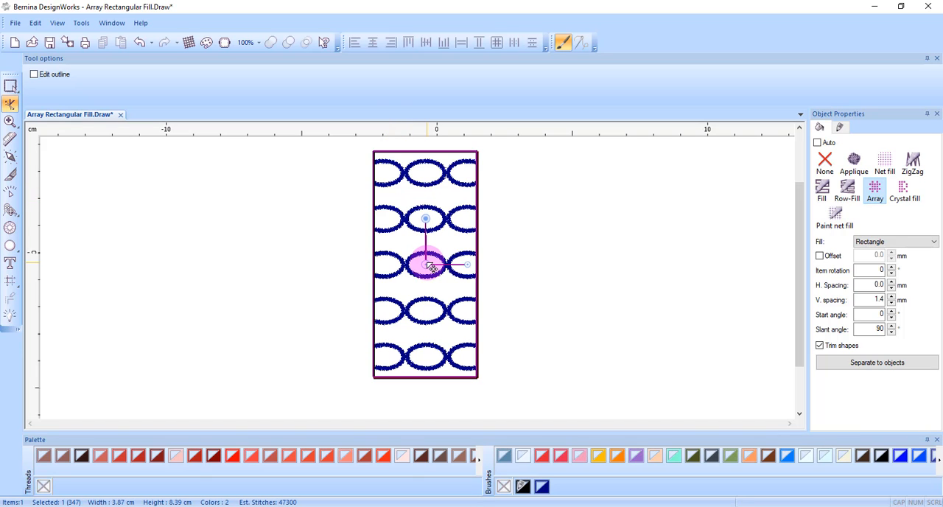
Move the array's origin near the rectangle's lower-left corner and adjust its row handle to a 23° start angle and -3.8 mm horizontal spacing
left_click_drag(431, 266, 410, 292)
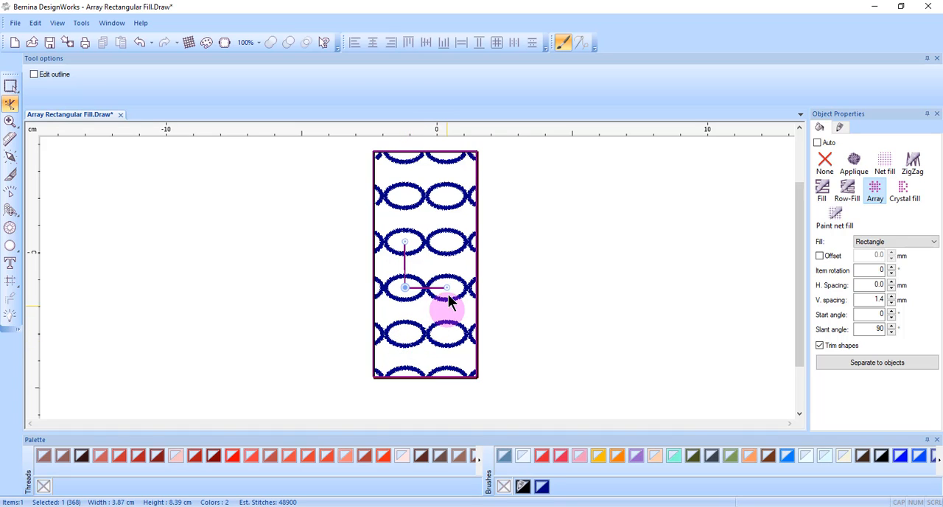
left_click_drag(405, 287, 396, 361)
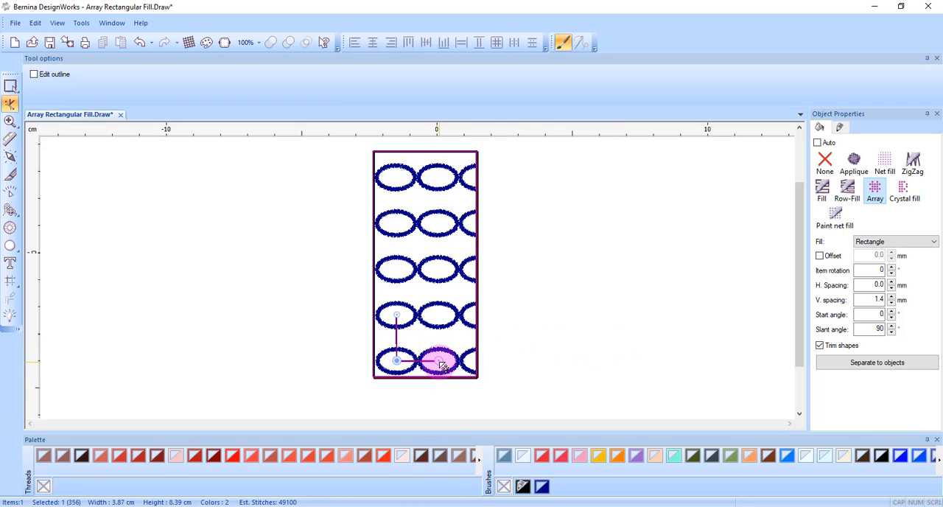
left_click_drag(441, 365, 438, 342)
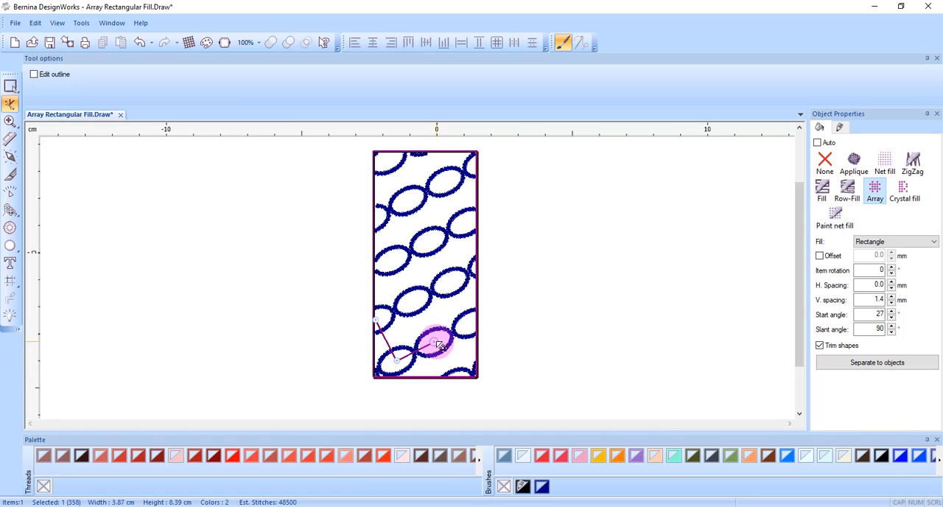
left_click_drag(438, 345, 429, 352)
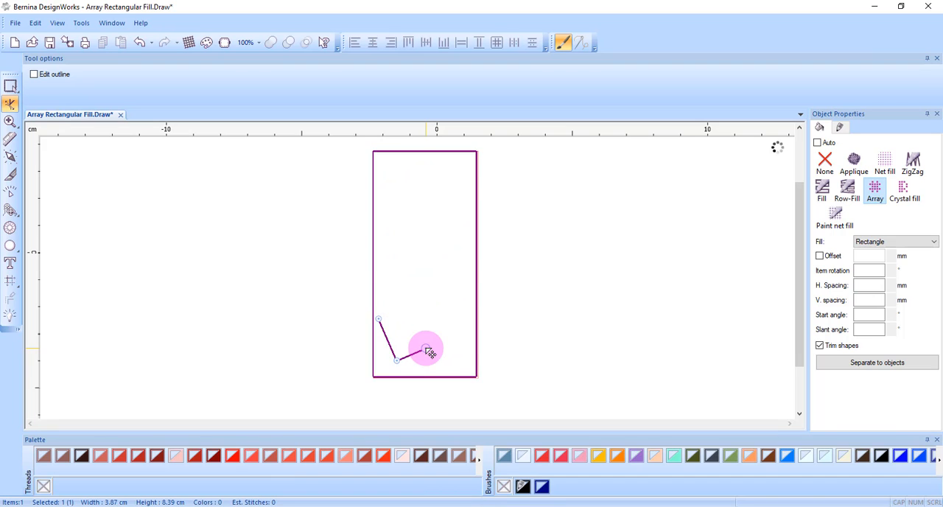
Shift the array's origin slightly up and right, and adjust the end handle of its first row
left_click(402, 364)
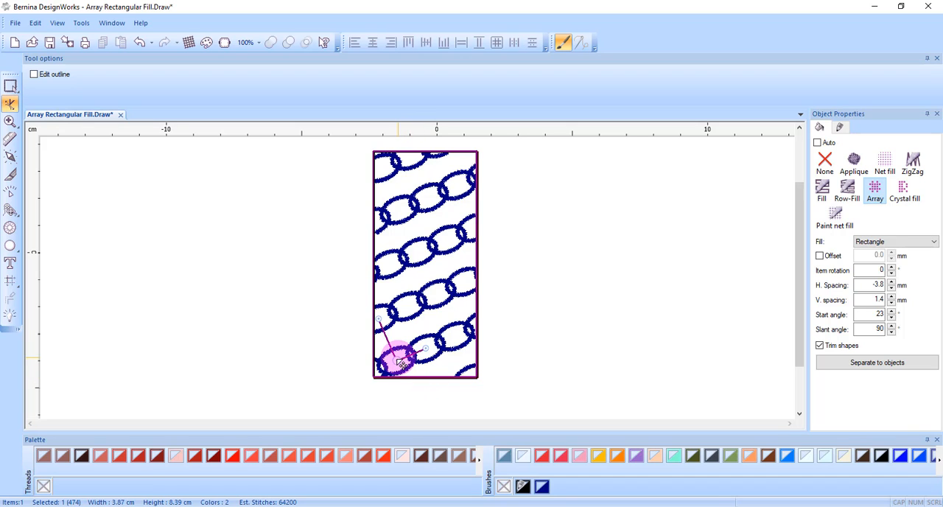
left_click_drag(399, 364, 414, 360)
left_click_drag(430, 360, 445, 345)
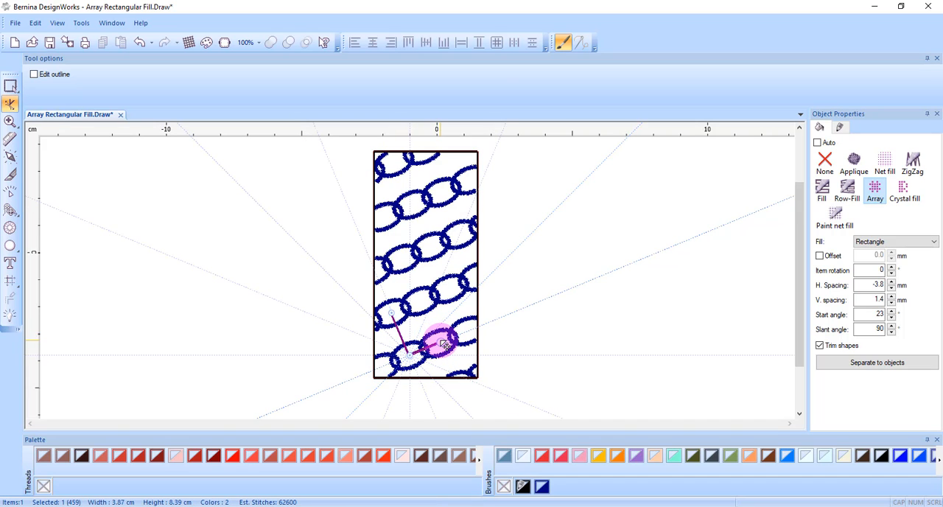